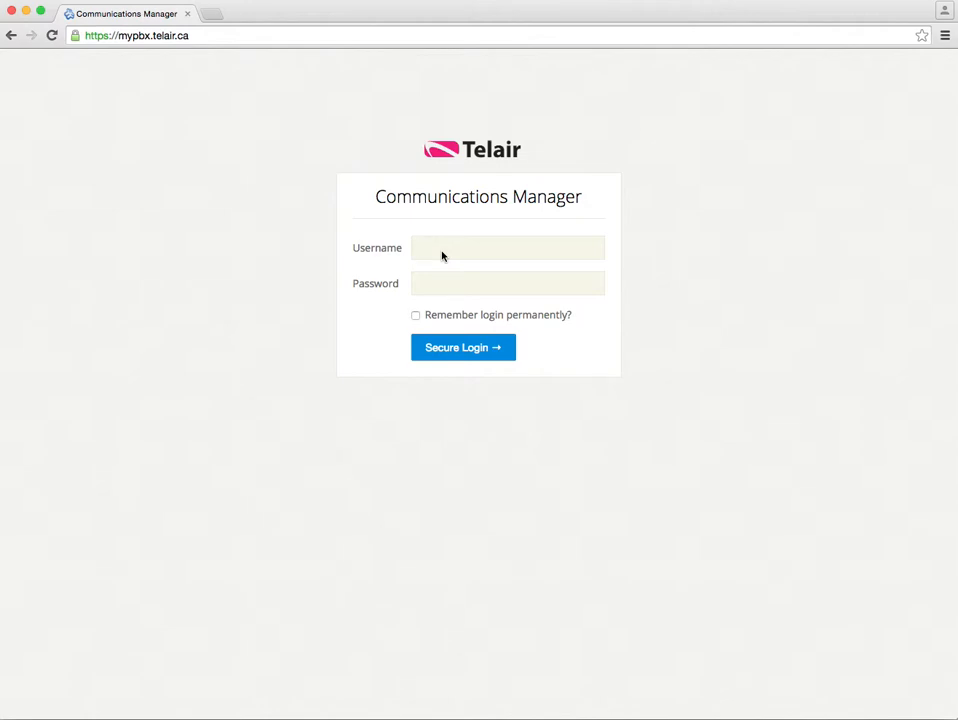
- Log in to Communications Manager with the account username and password
text(te)
click(485, 266)
click(468, 294)
text(********)
click(464, 355)
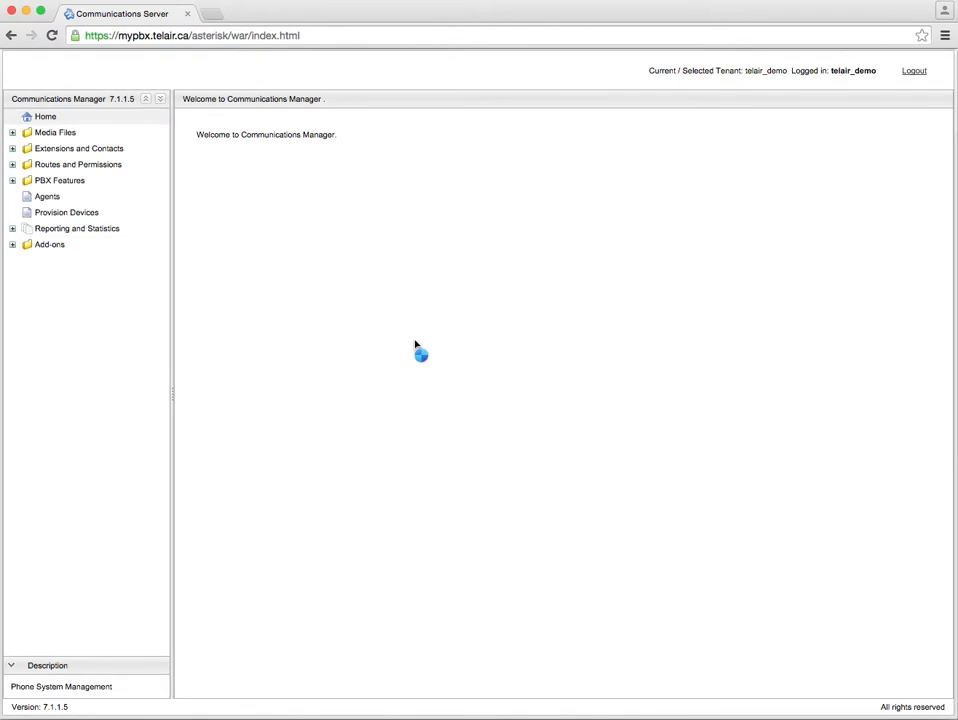
- Delete the spring-telair_demo playlist from the Music-on-Hold media files and confirm the deletion
click(12, 133)
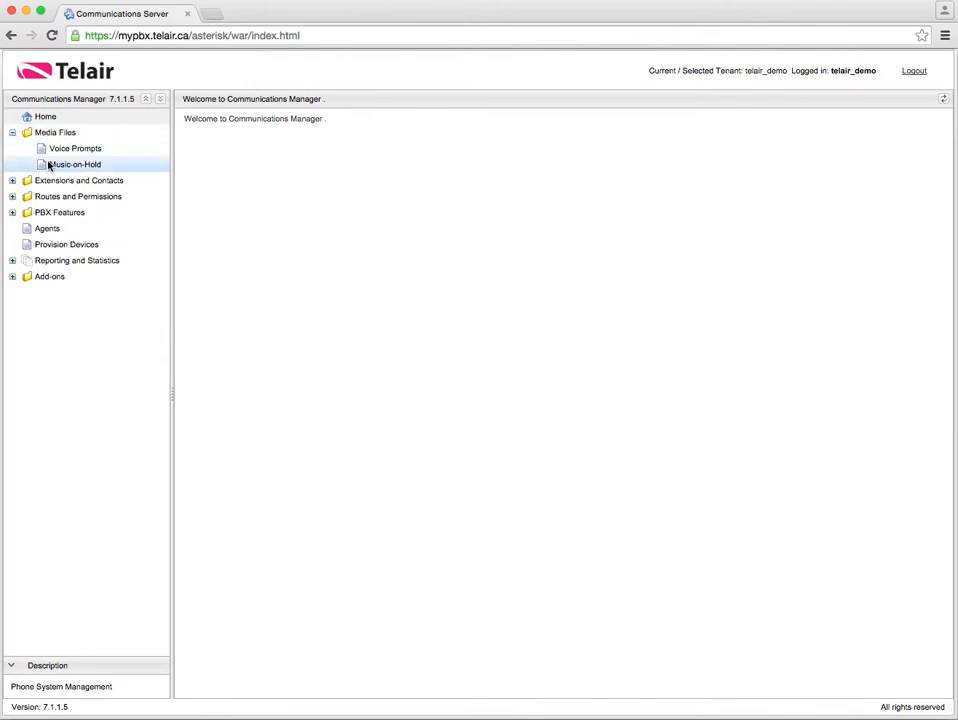
click(70, 166)
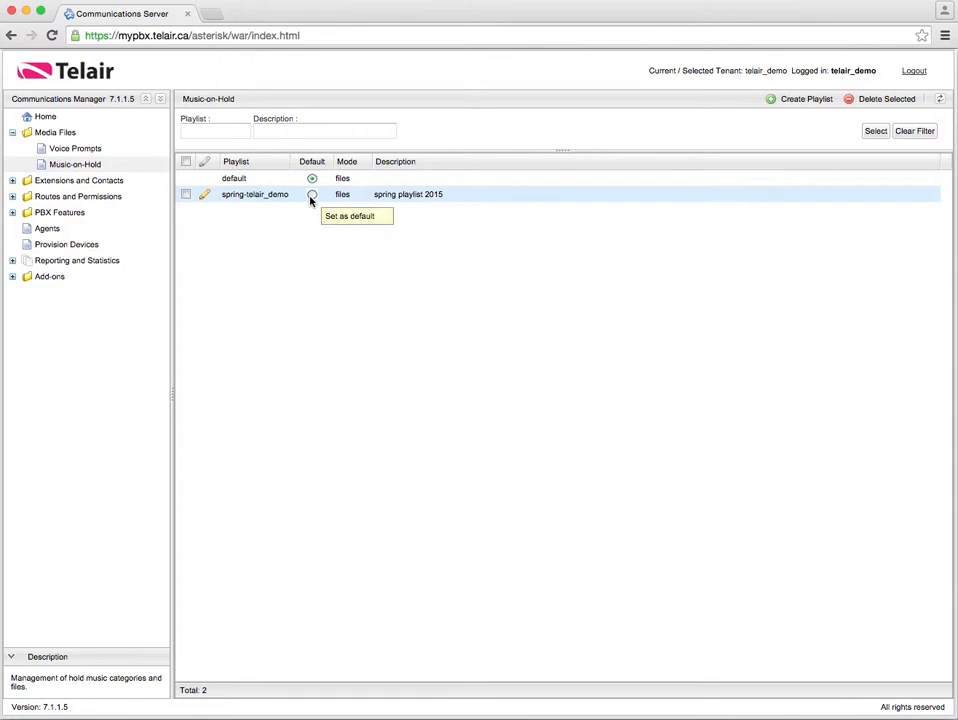
click(186, 195)
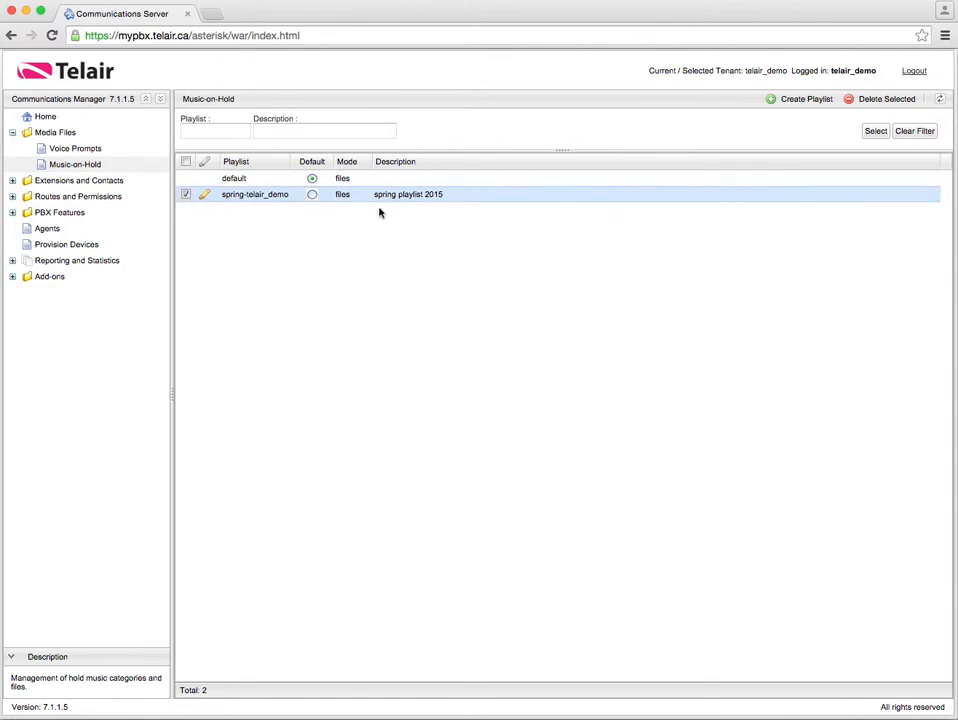
click(852, 100)
click(450, 409)
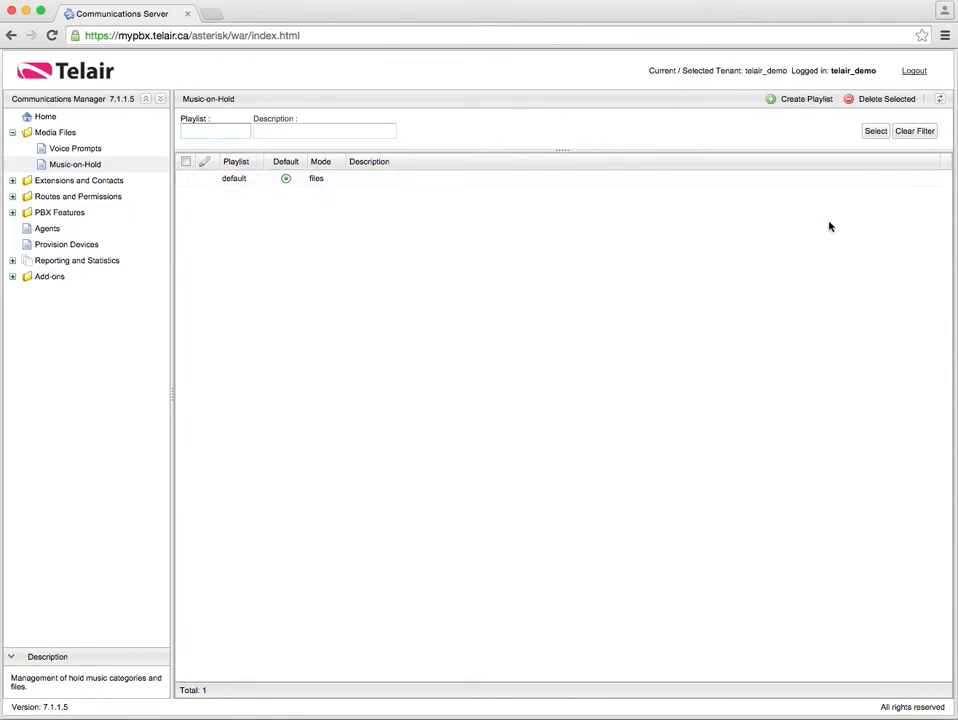
- Start a new music-on-hold playlist named sales-2015 with the description "Sales Team demo MOH 2015"
click(810, 101)
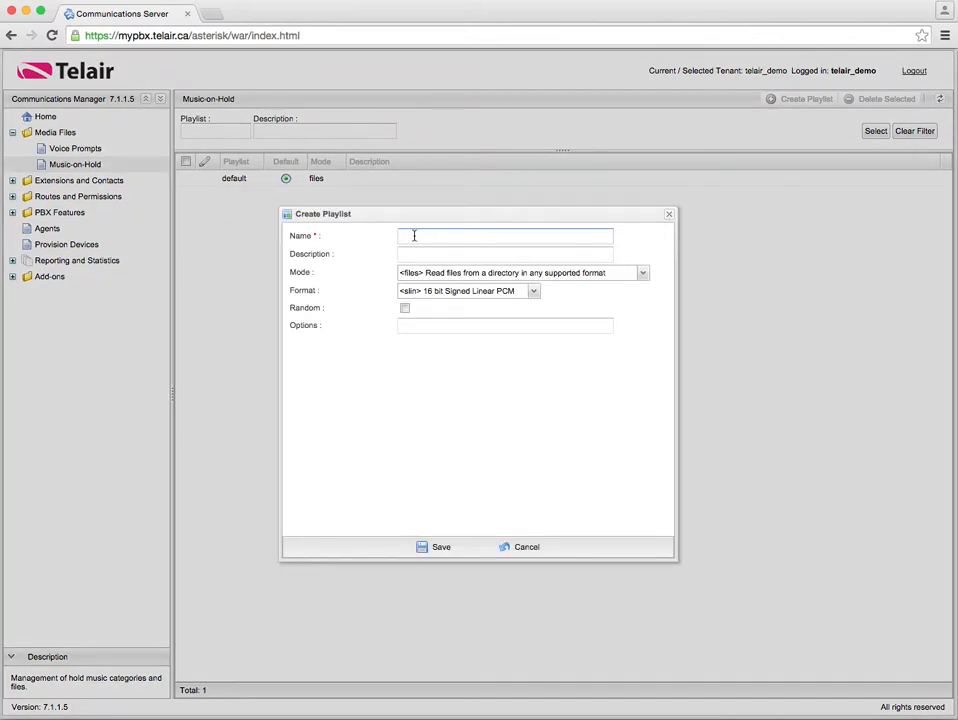
text(sales)
text(-2015)
text( Sale)
key(BackSpace)
key(BackSpace)
key(BackSpace)
key(BackSpace)
key(BackSpace)
key(Tab)
text(Sale)
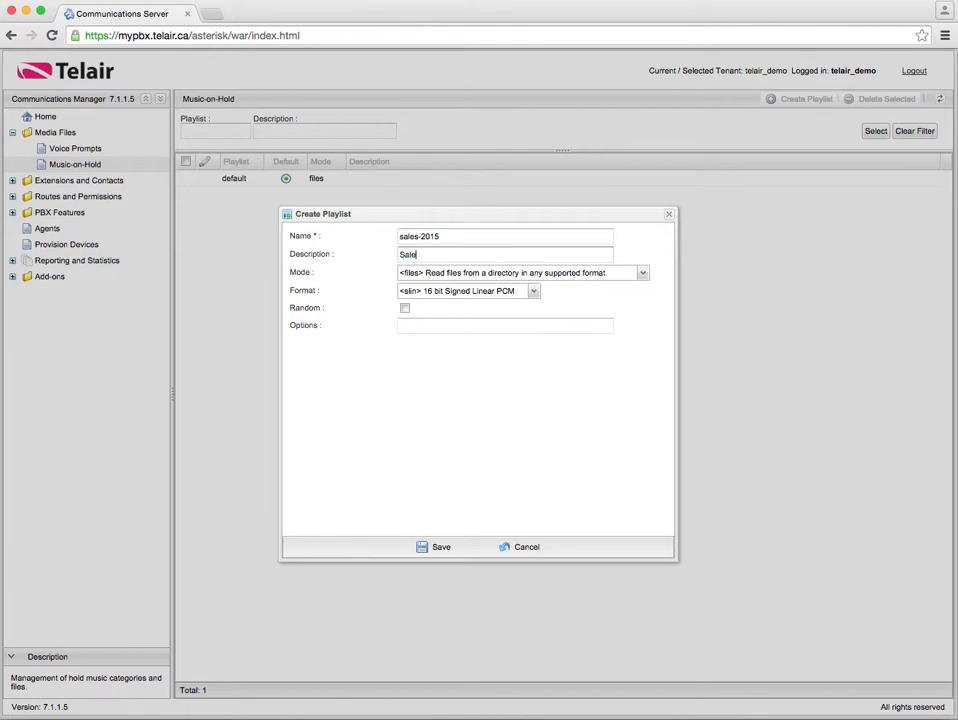
text(s Team demo MOH 2015)
drag(549, 253, 349, 252)
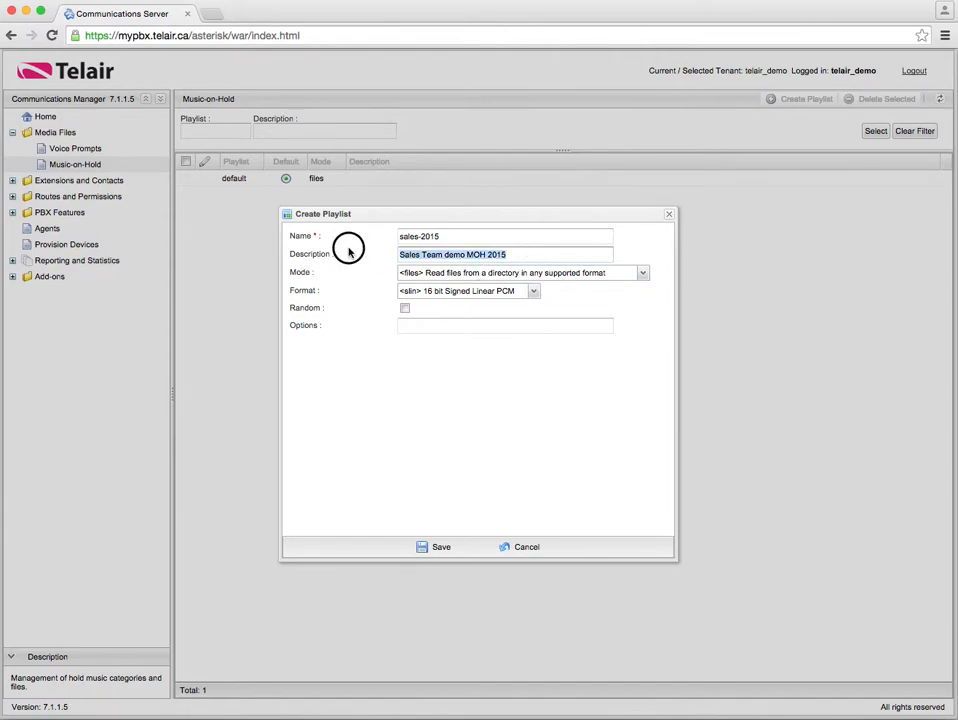
drag(441, 236, 336, 232)
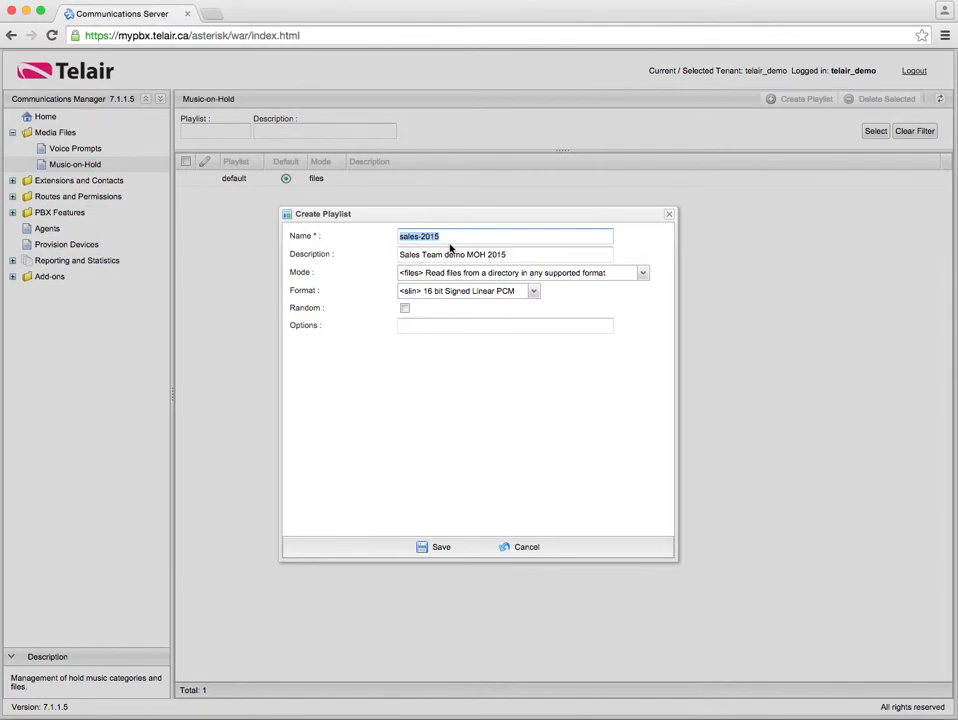
click(378, 234)
click(449, 235)
- Check the available playlist modes and formats, keeping files mode and choosing <slin> 16 bit Signed Linear PCM as the format
click(489, 275)
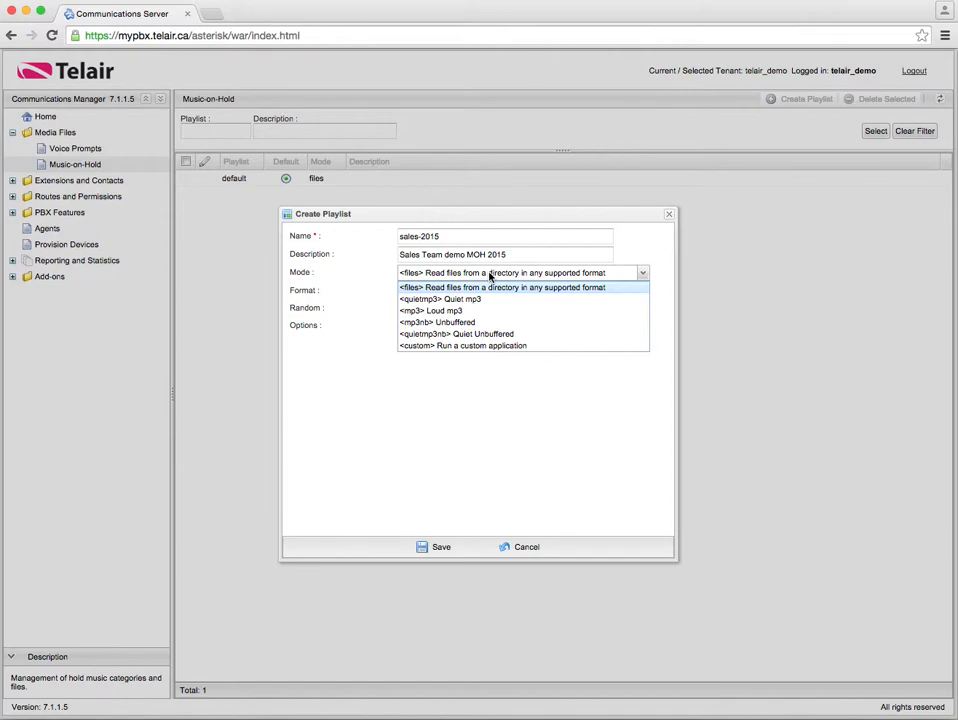
click(488, 278)
click(484, 292)
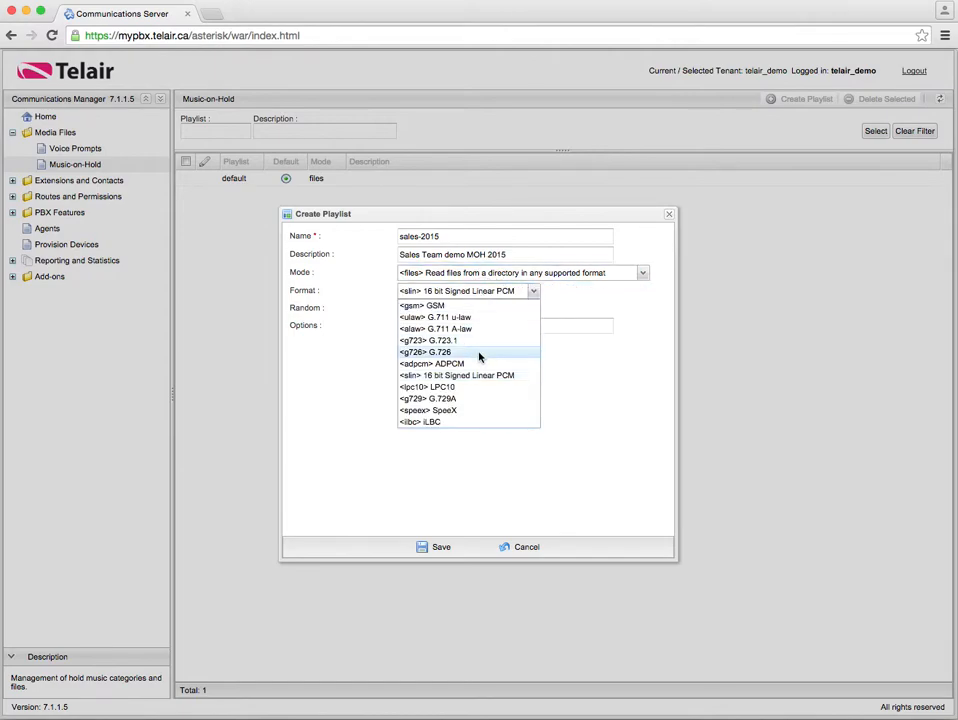
click(476, 381)
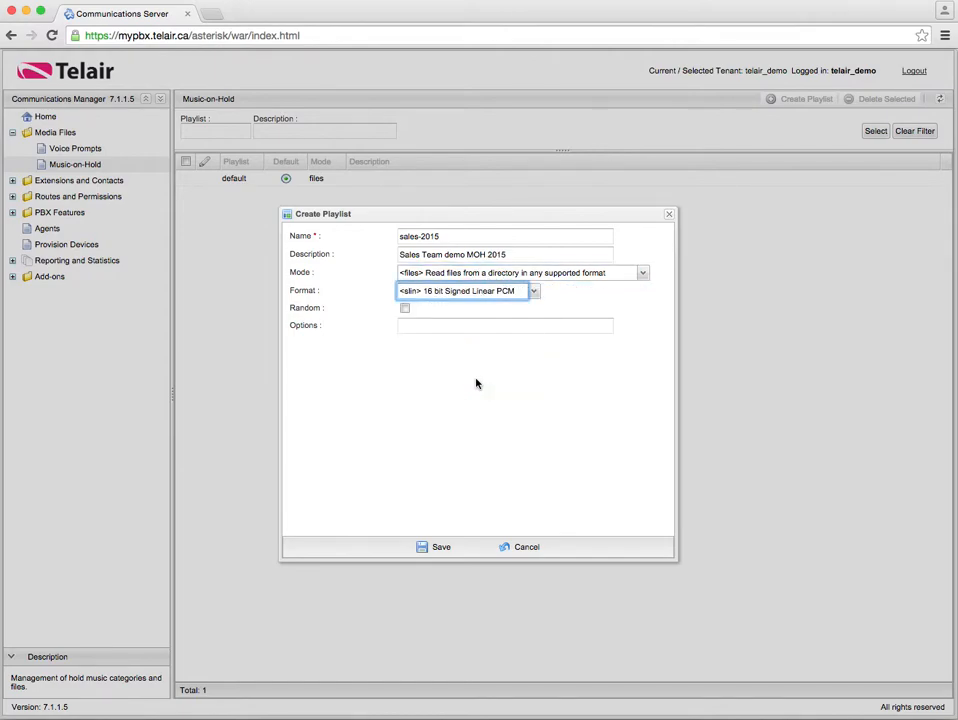
click(438, 294)
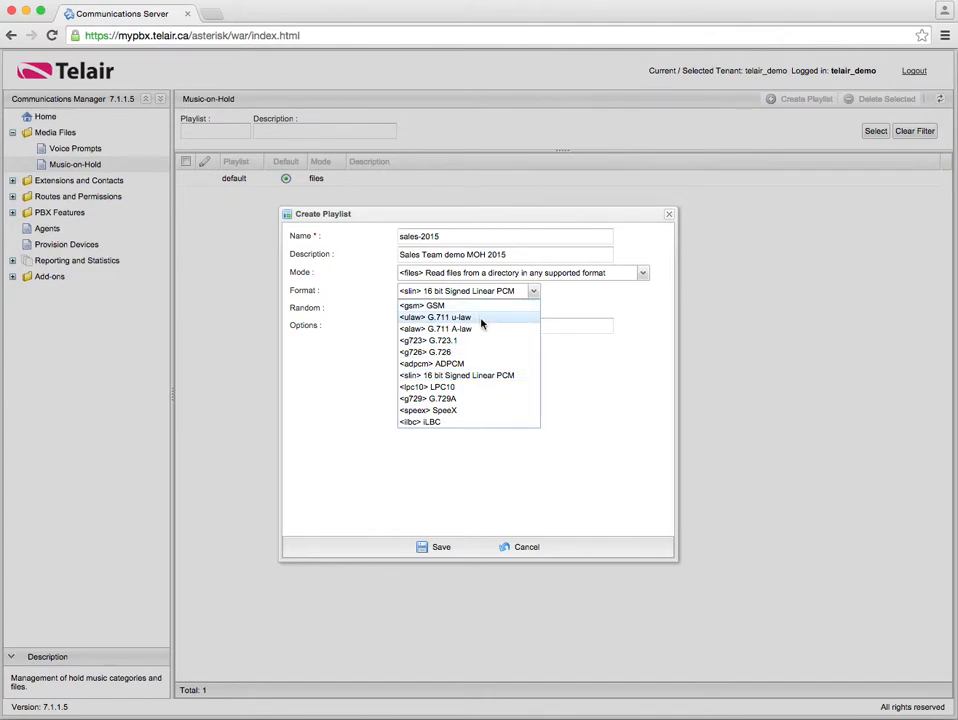
click(486, 289)
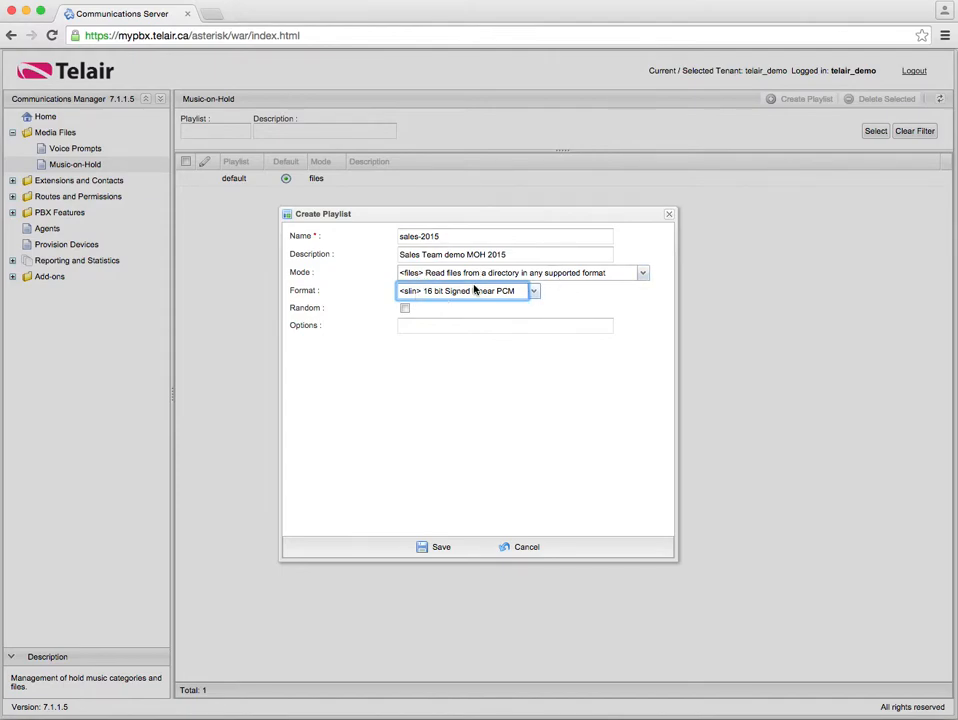
- Leave random playback off and the options empty, and save the sales-2015 playlist
click(405, 310)
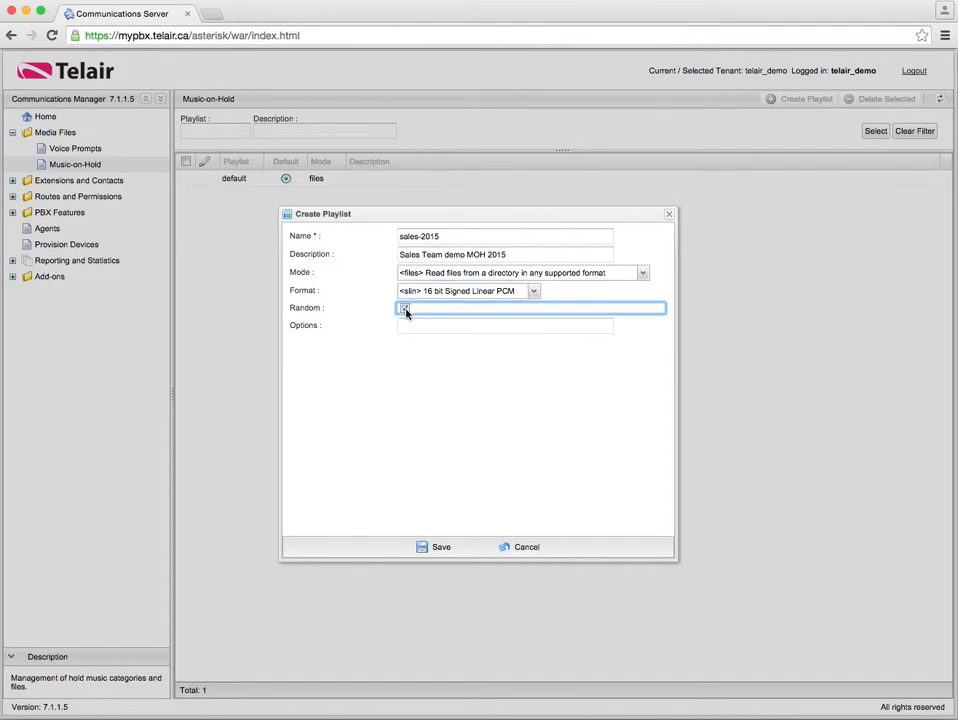
click(405, 310)
click(416, 325)
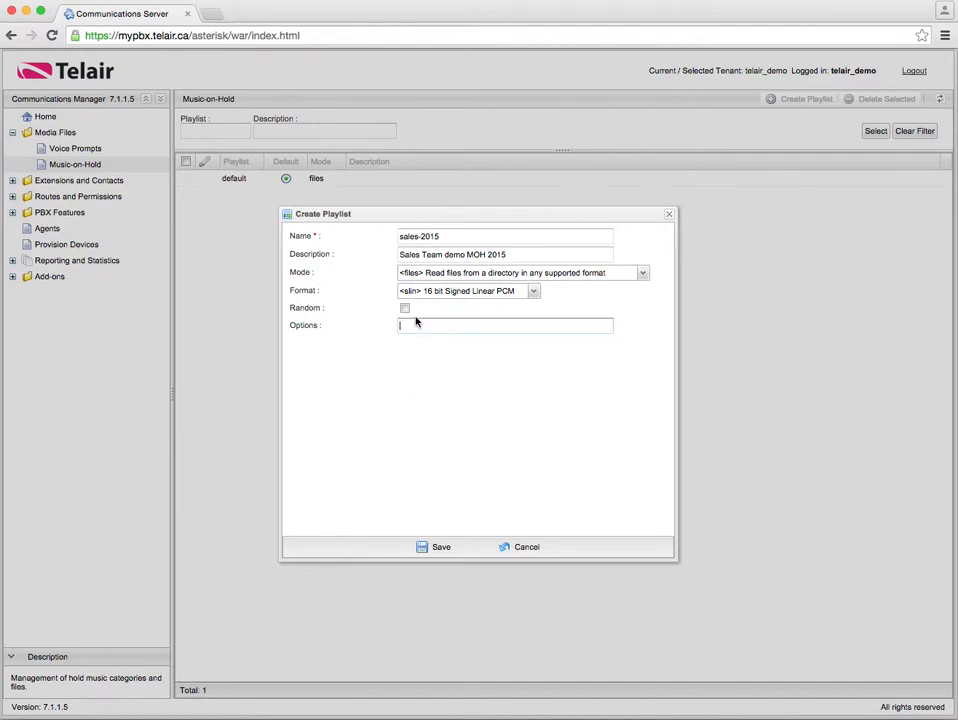
click(418, 549)
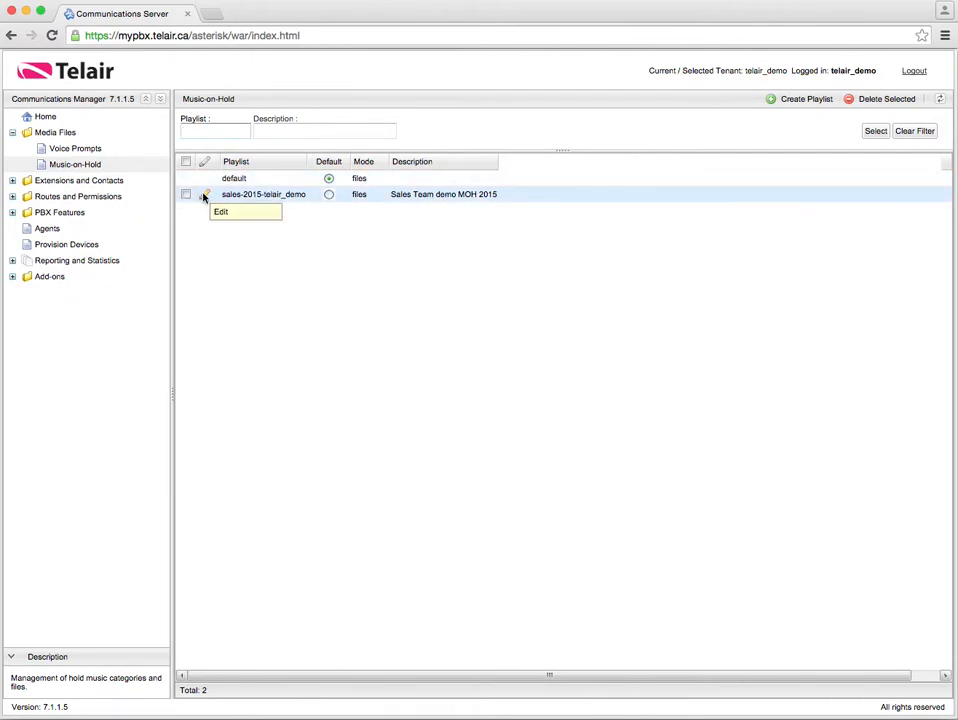
- Review the editable settings and file upload area of the sales-2015-telair_demo playlist, and save it without changes
click(200, 195)
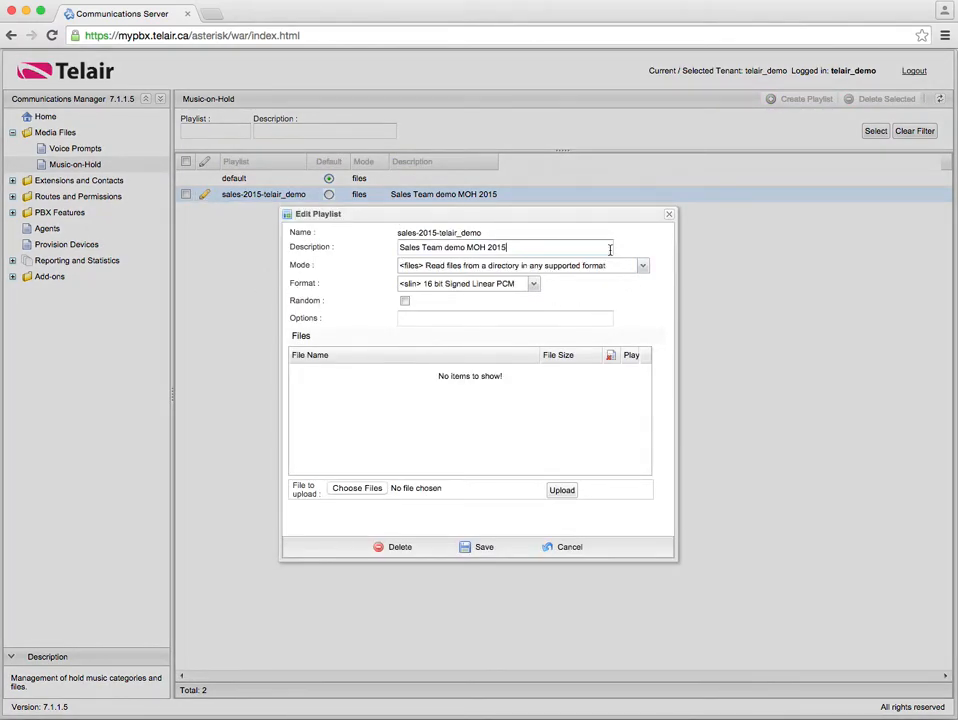
drag(533, 247, 314, 238)
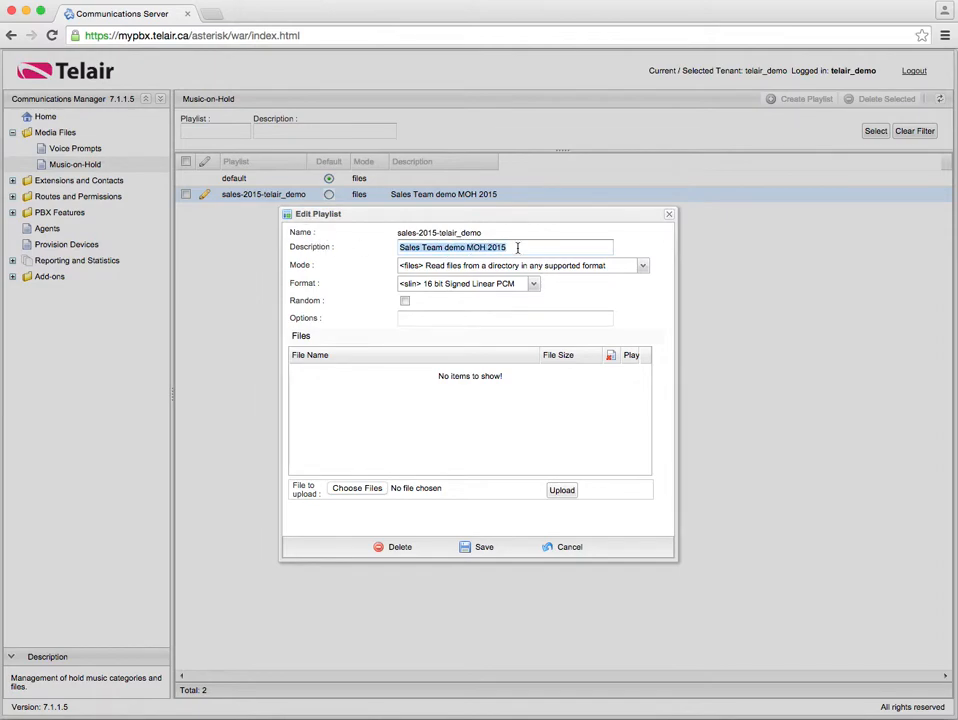
click(404, 303)
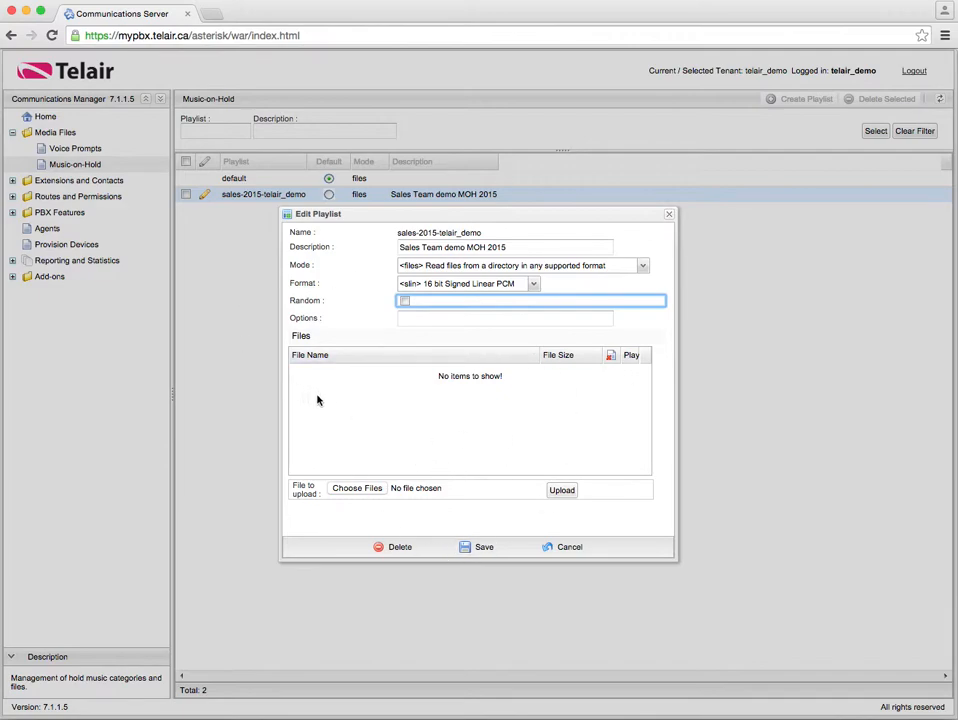
click(490, 551)
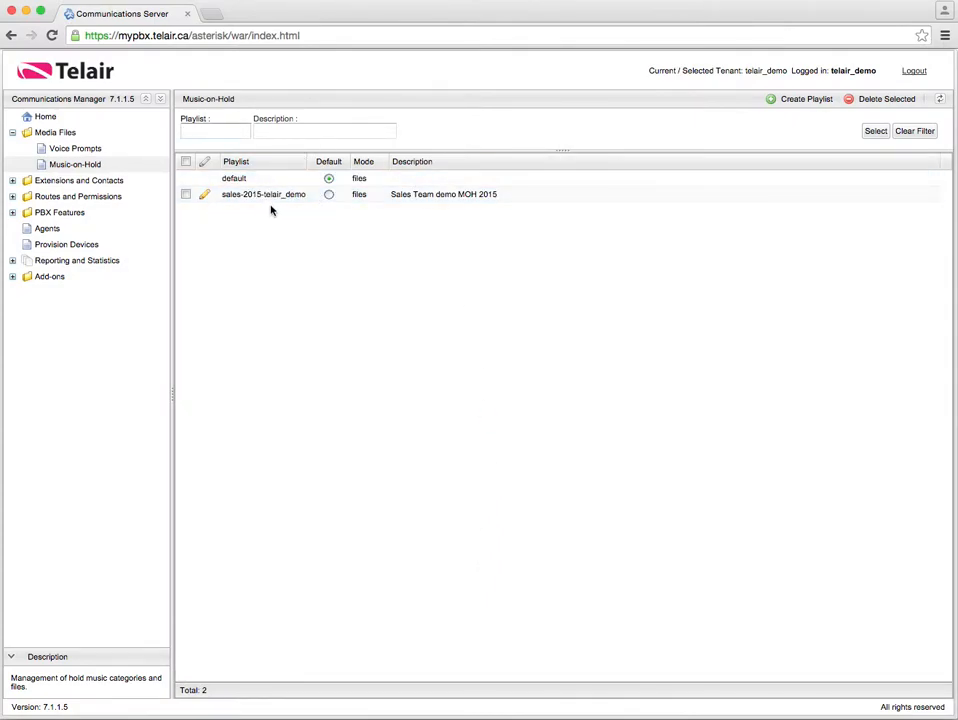
- Choose sales-2015-telair_demo as the personal music-on-hold of the last listed user extension, and close its settings without saving
click(12, 181)
click(89, 214)
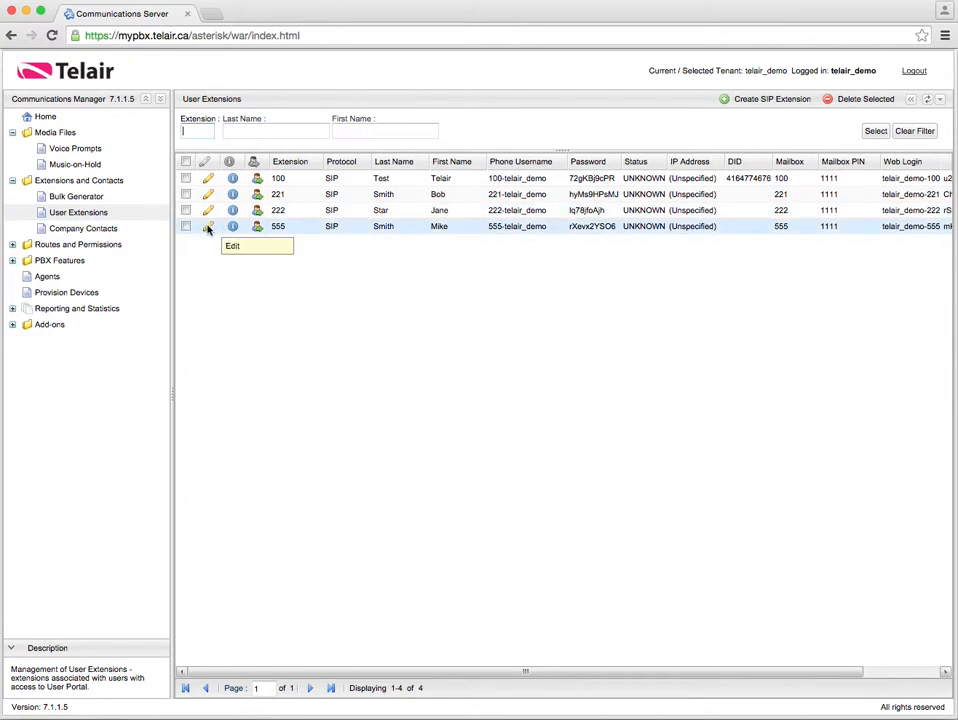
click(208, 227)
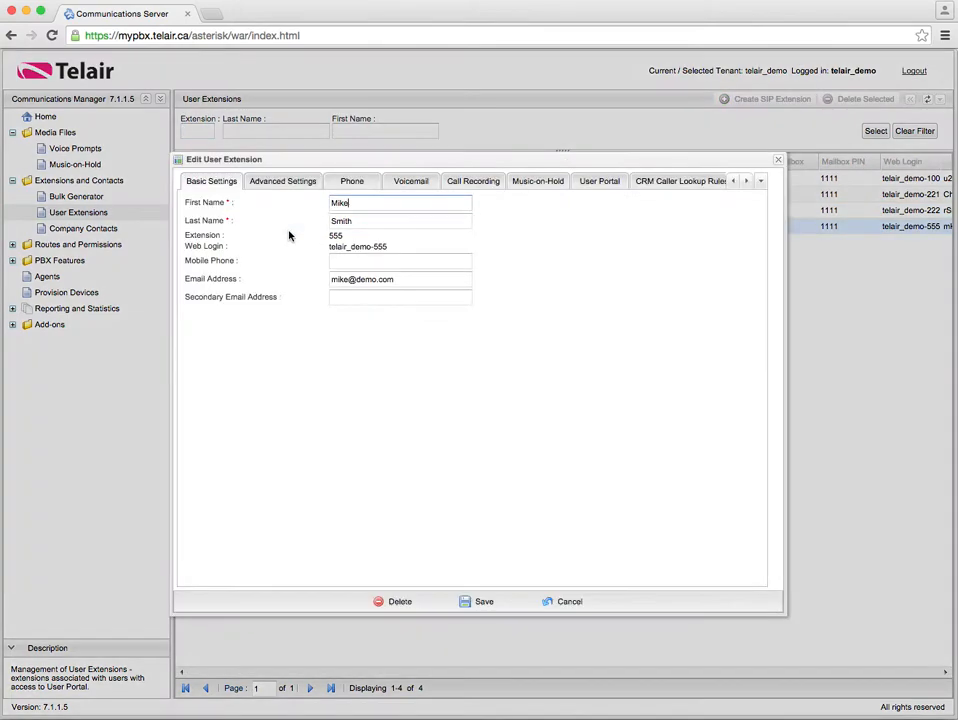
click(535, 187)
click(378, 204)
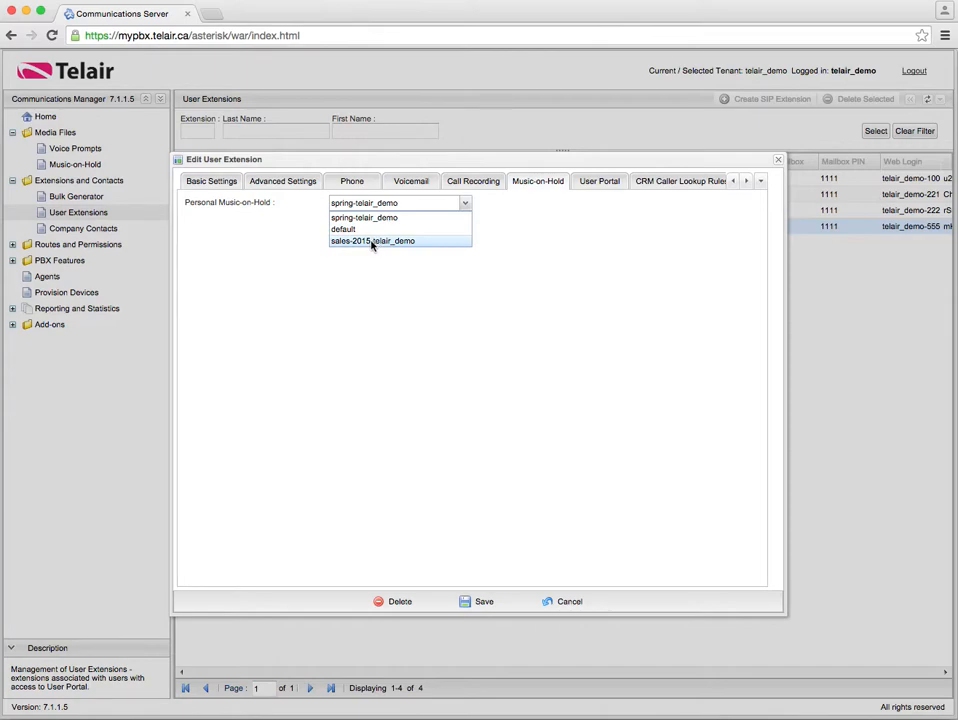
click(372, 242)
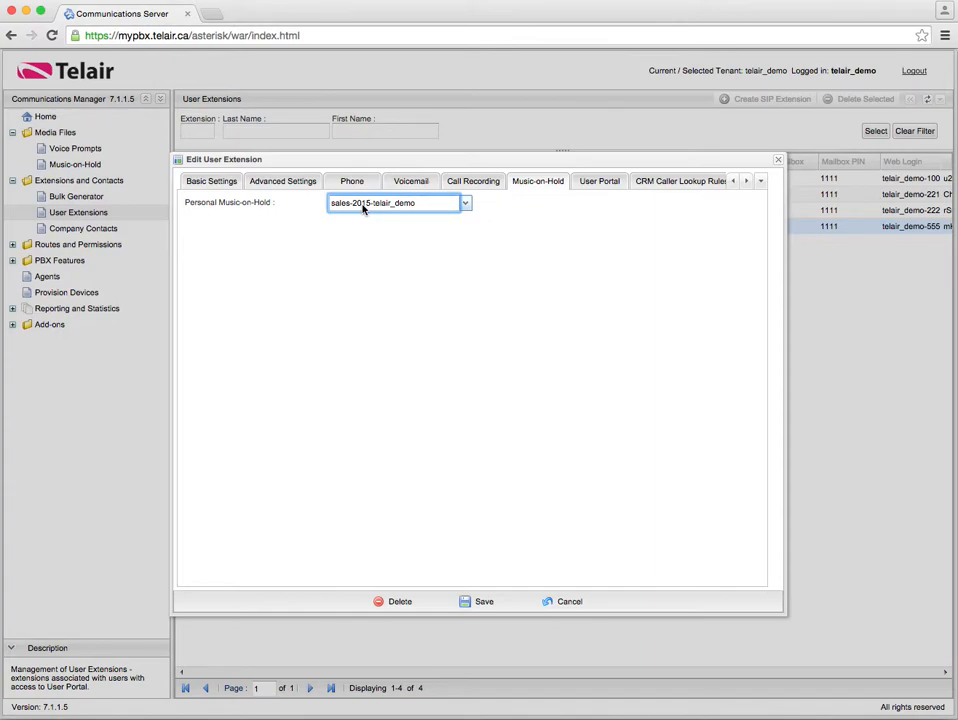
click(778, 160)
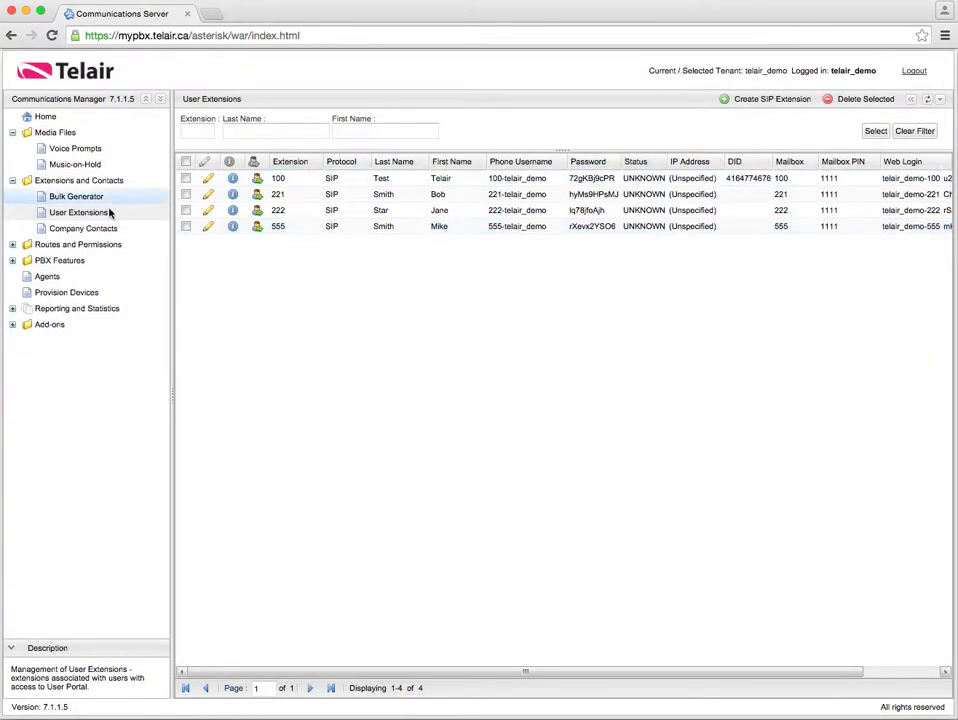
- Look at the operator managed route form for inbound routes, cancel it, and return to the Music-on-Hold playlists
click(12, 244)
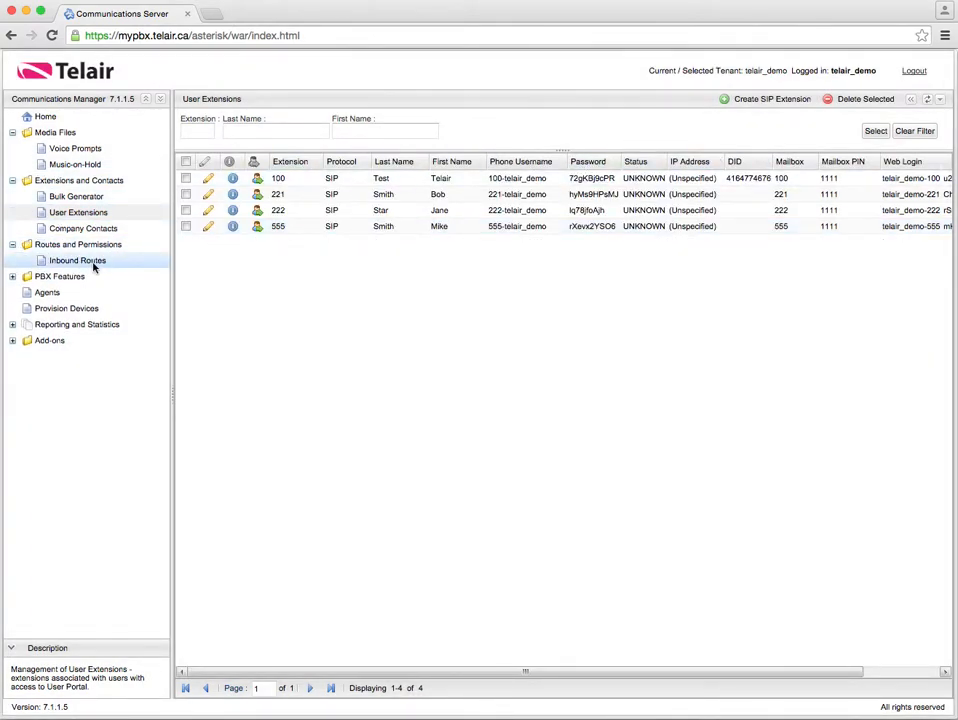
click(94, 262)
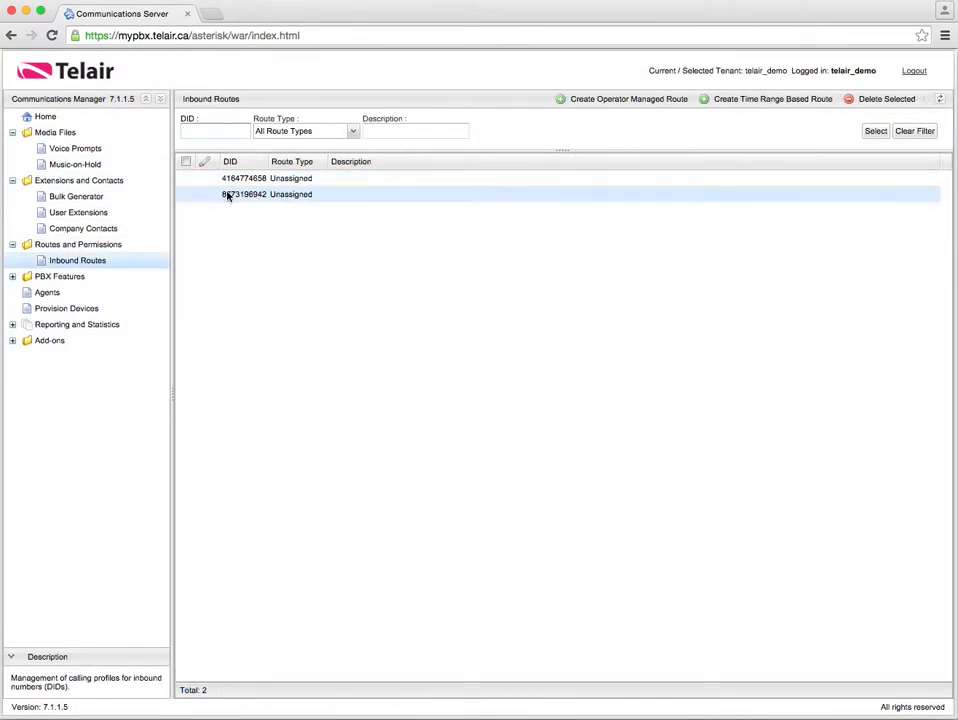
click(630, 99)
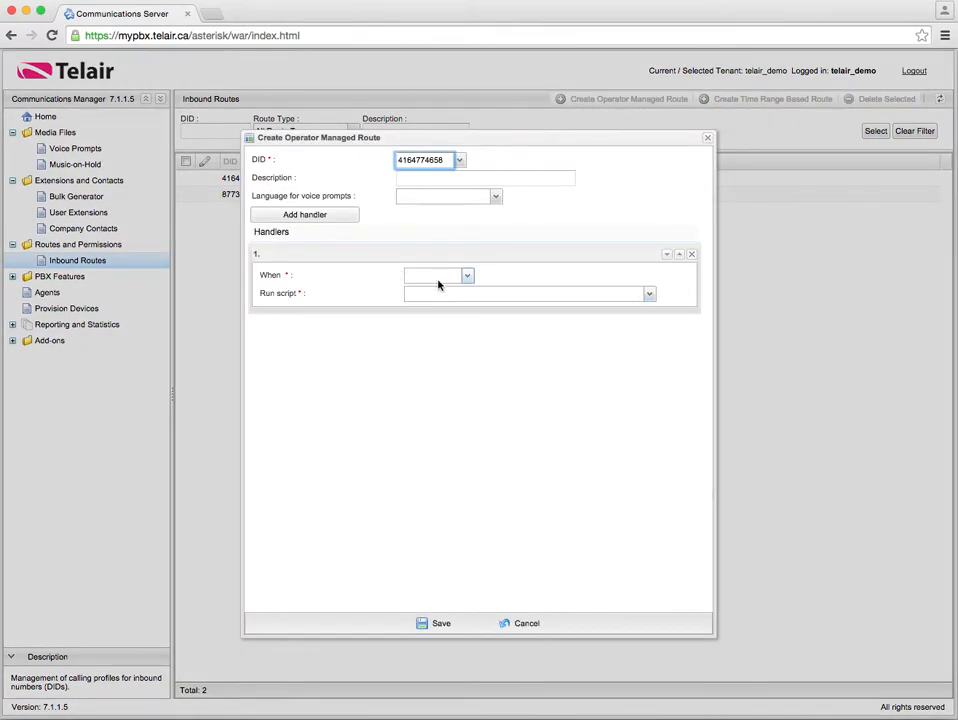
click(522, 622)
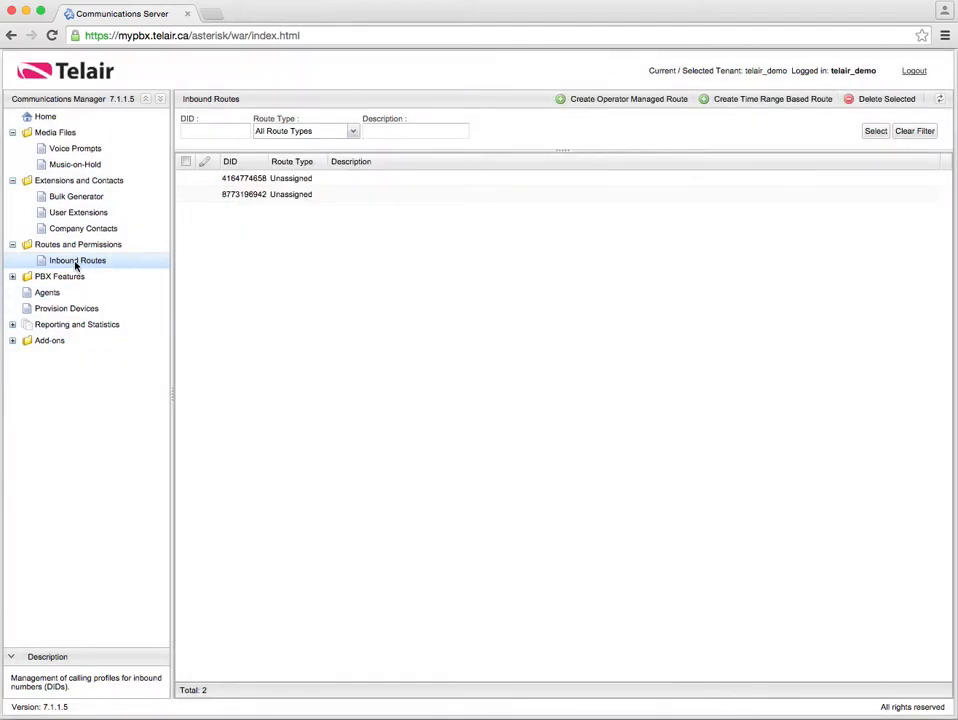
click(66, 166)
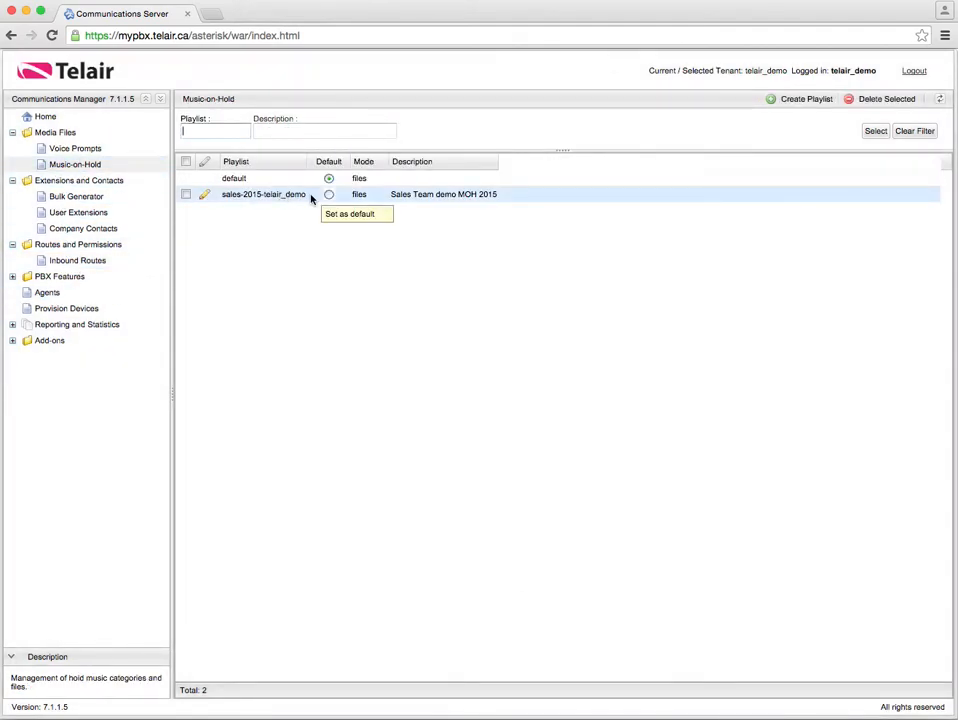